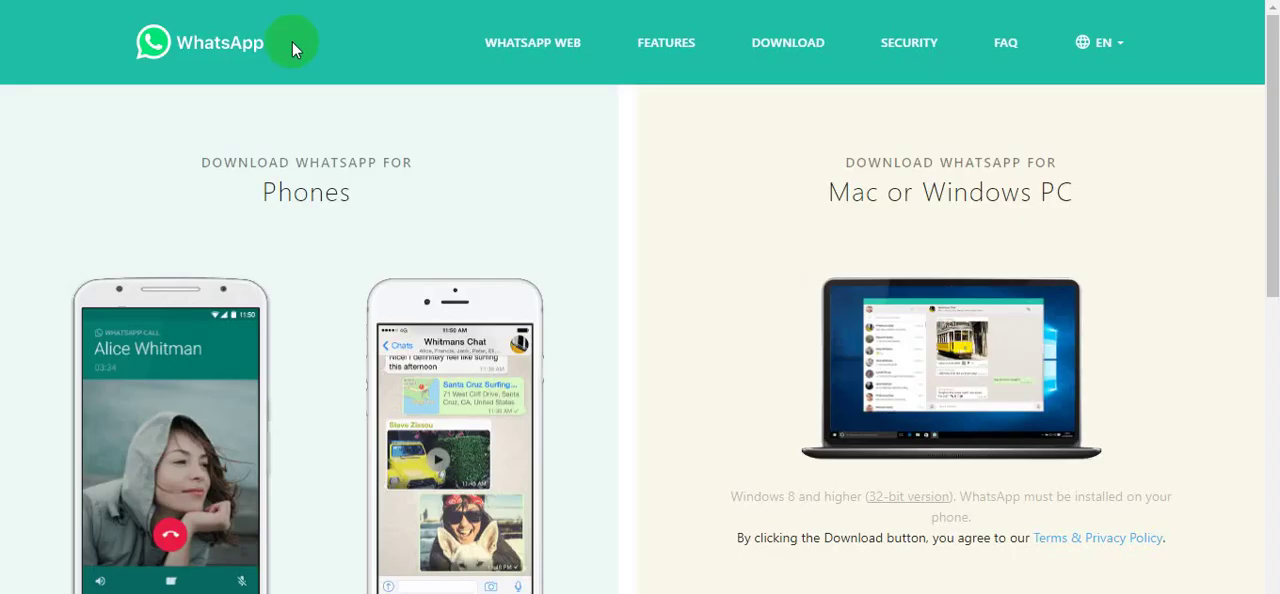
scroll(794, 337, "down", 5)
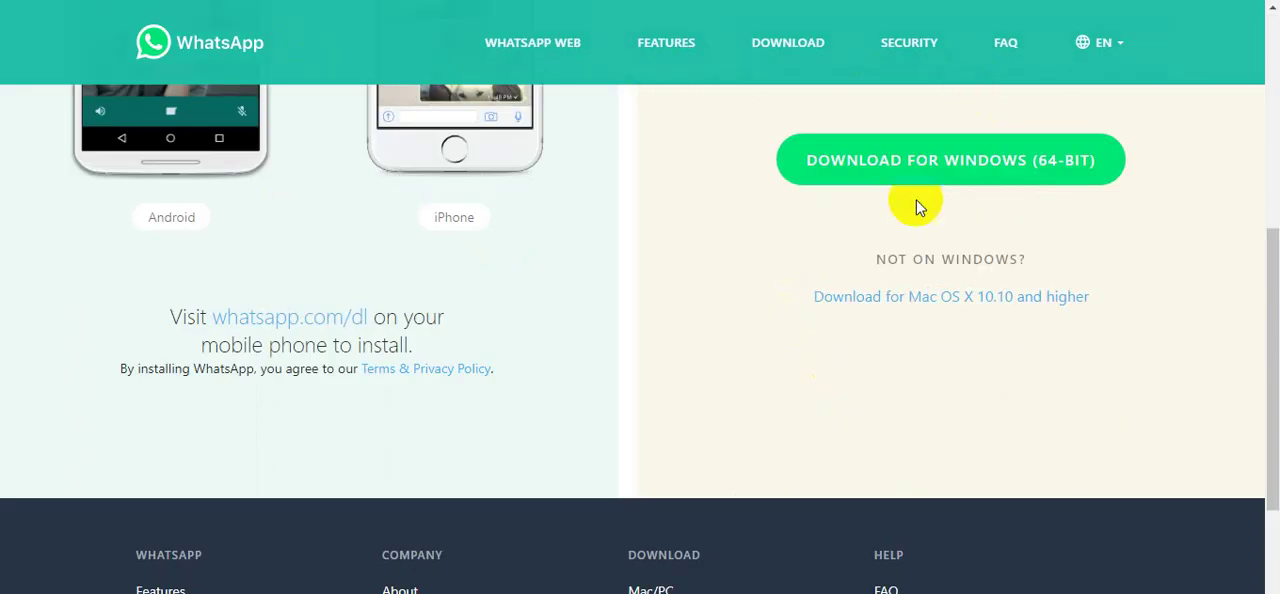
Download WhatsAppSetup.exe for 64-bit Windows from the WhatsApp download page in Chrome.
left_click(938, 160)
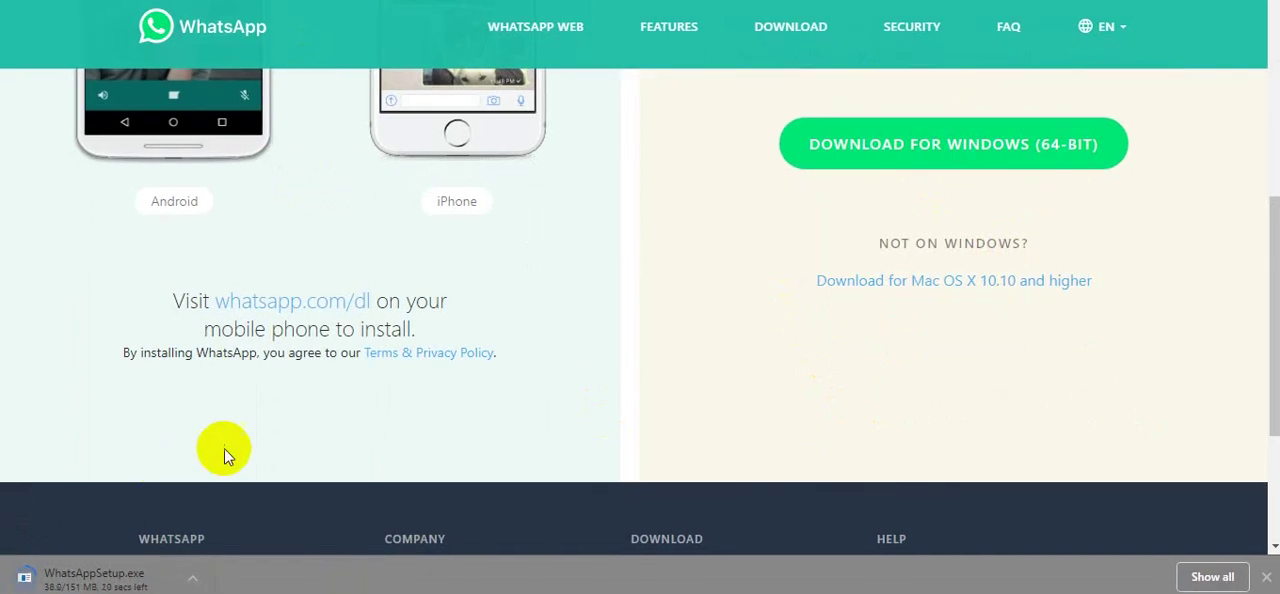
left_click(231, 533)
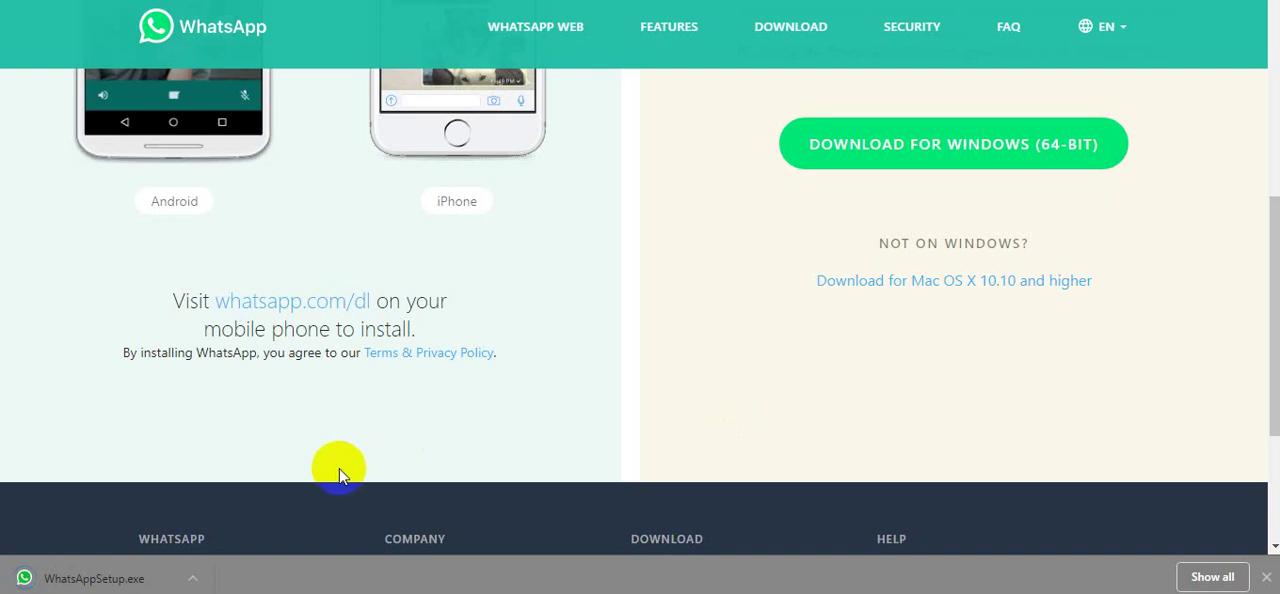
Show WhatsAppSetup.exe in the maximized Downloads folder and run it past the security warning.
left_click(191, 578)
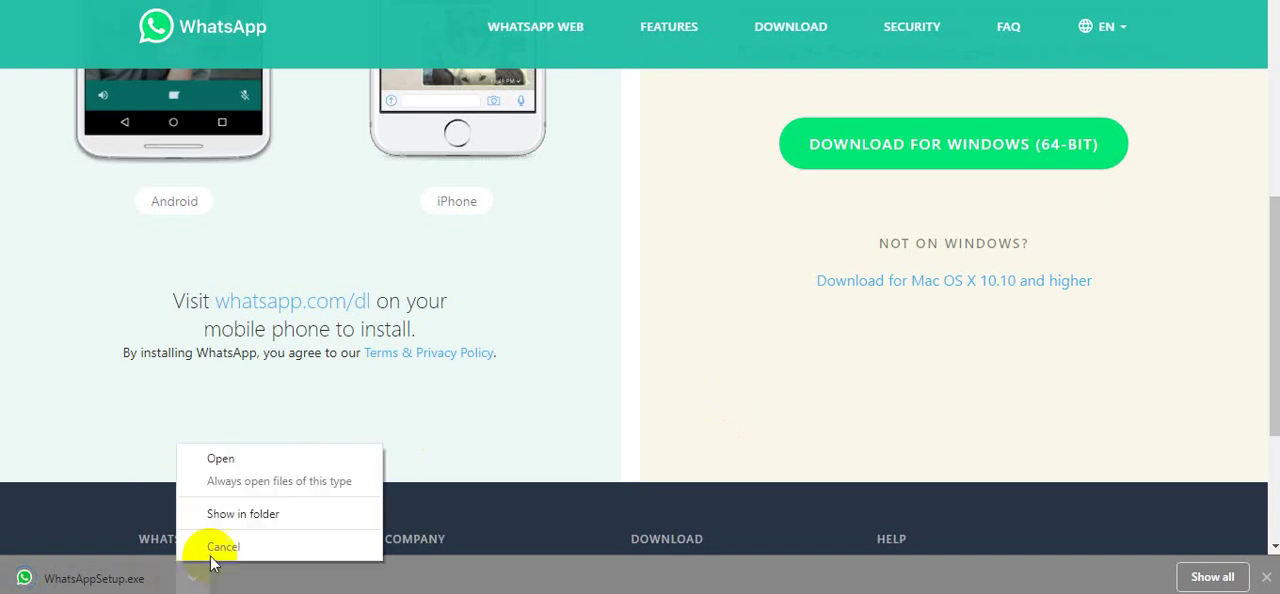
left_click(215, 545)
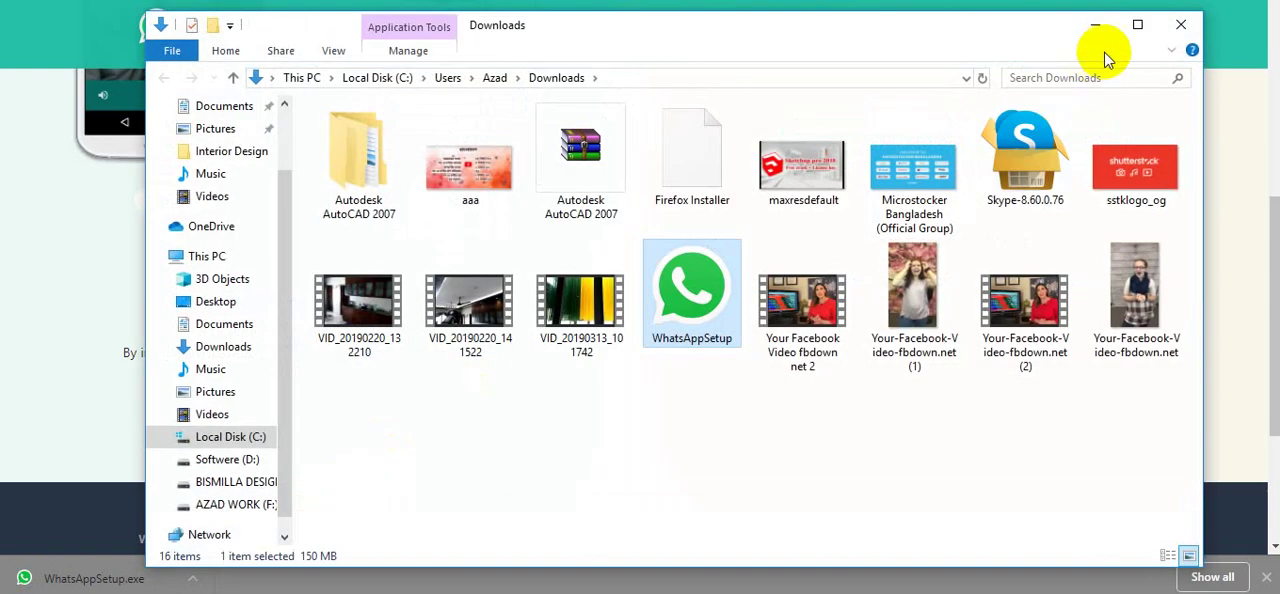
left_click(1140, 28)
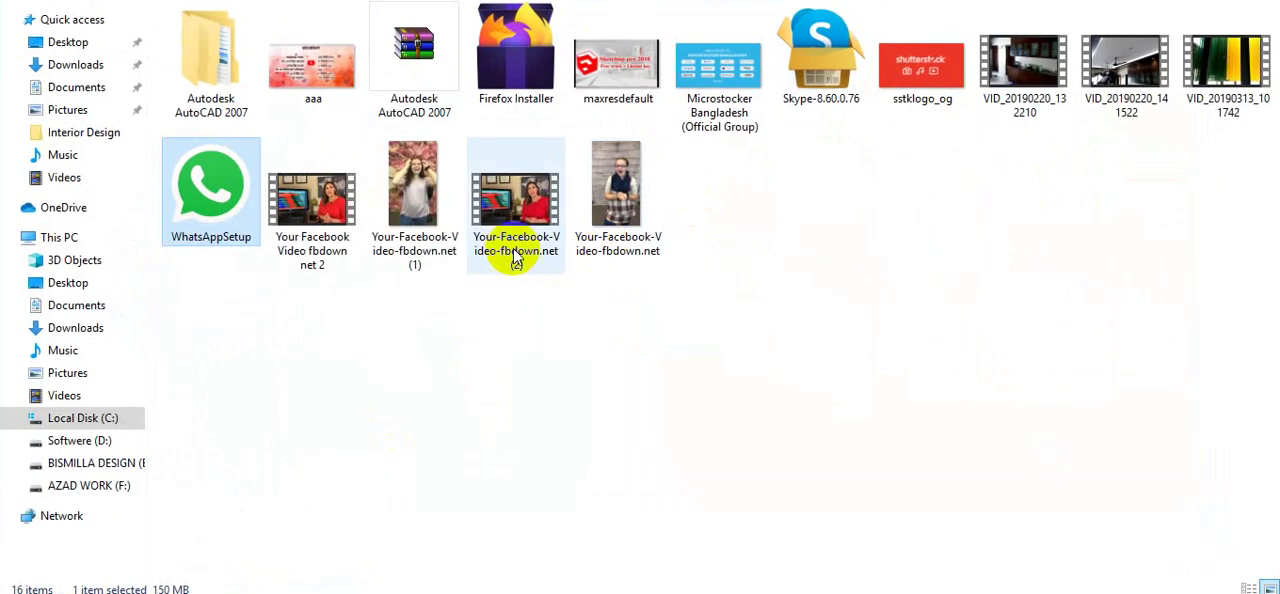
double_click(223, 203)
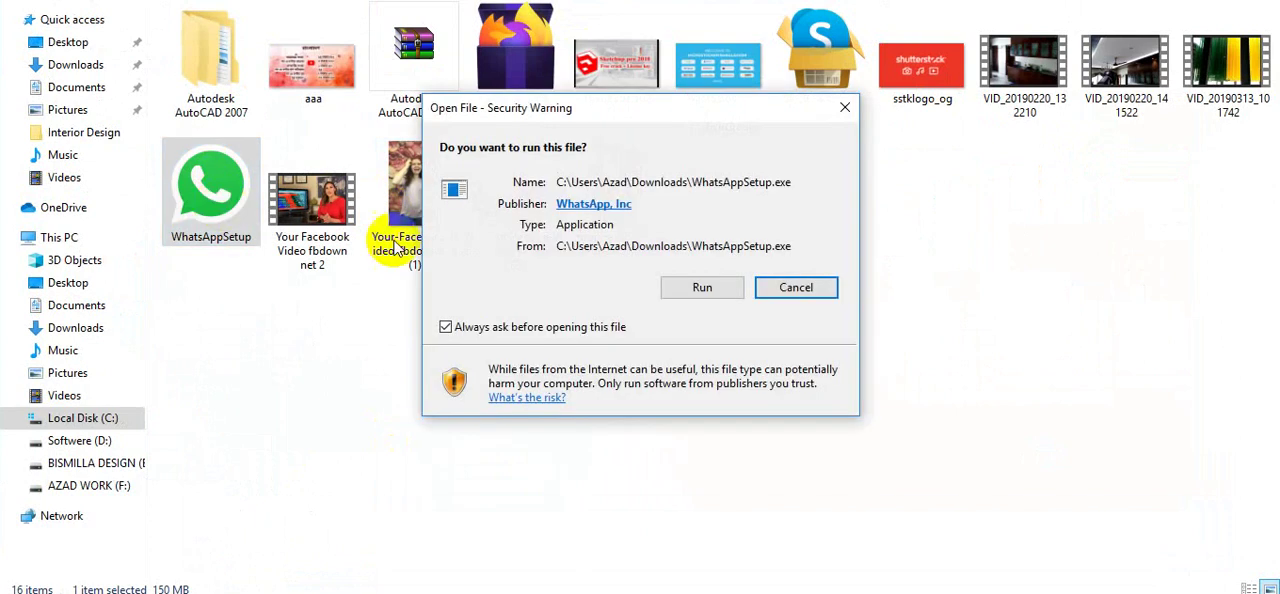
left_click(700, 288)
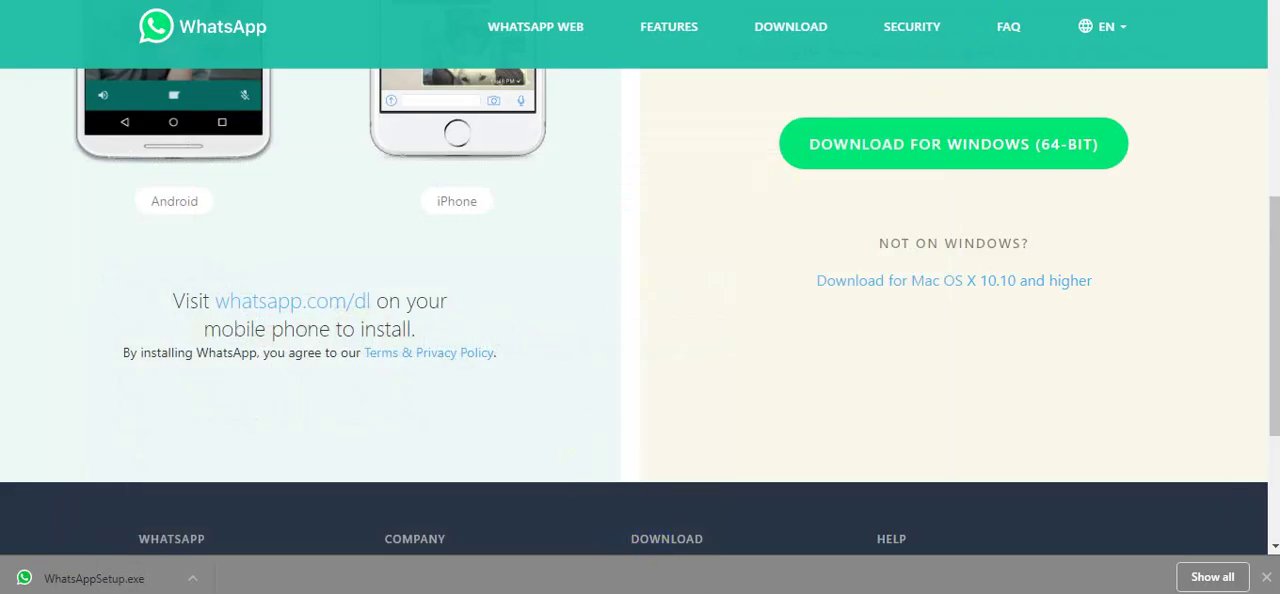
Minimize the browser and refresh the desktop four times while WhatsApp installs and opens.
left_click(638, 545)
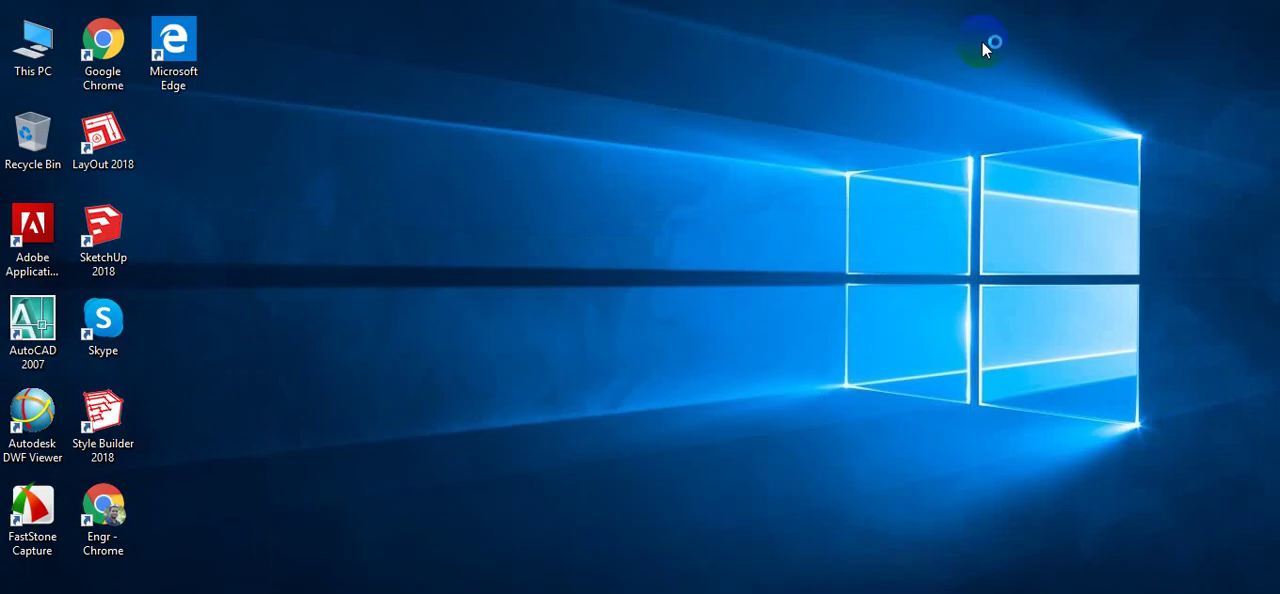
right_click(516, 226)
left_click(545, 280)
right_click(490, 184)
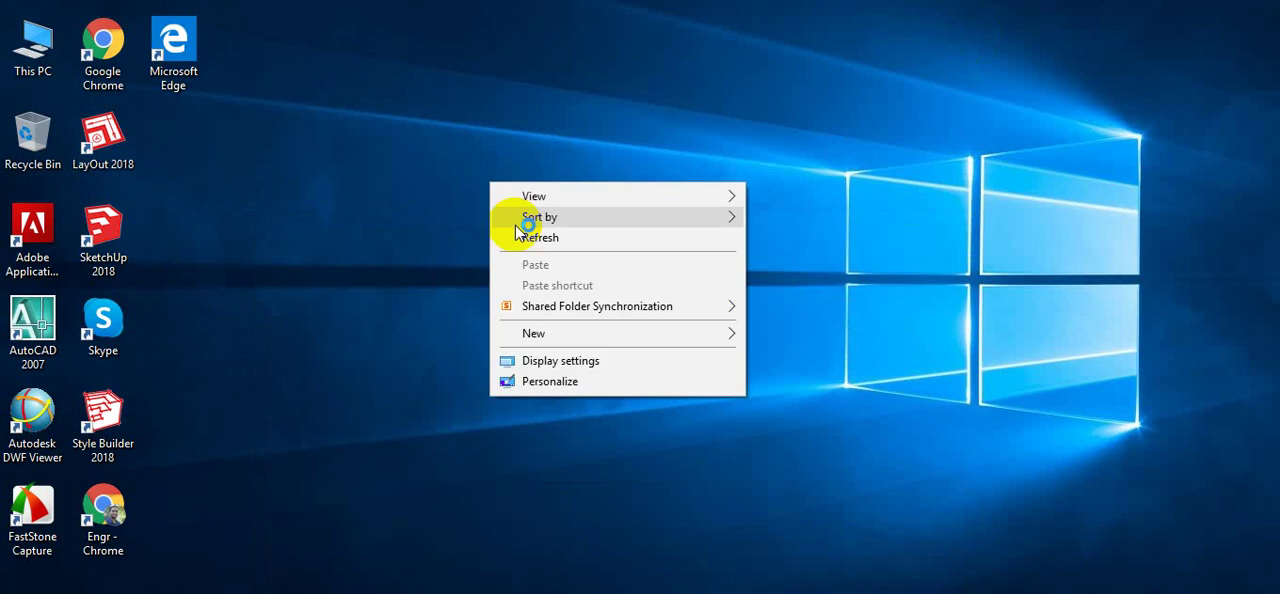
left_click(538, 240)
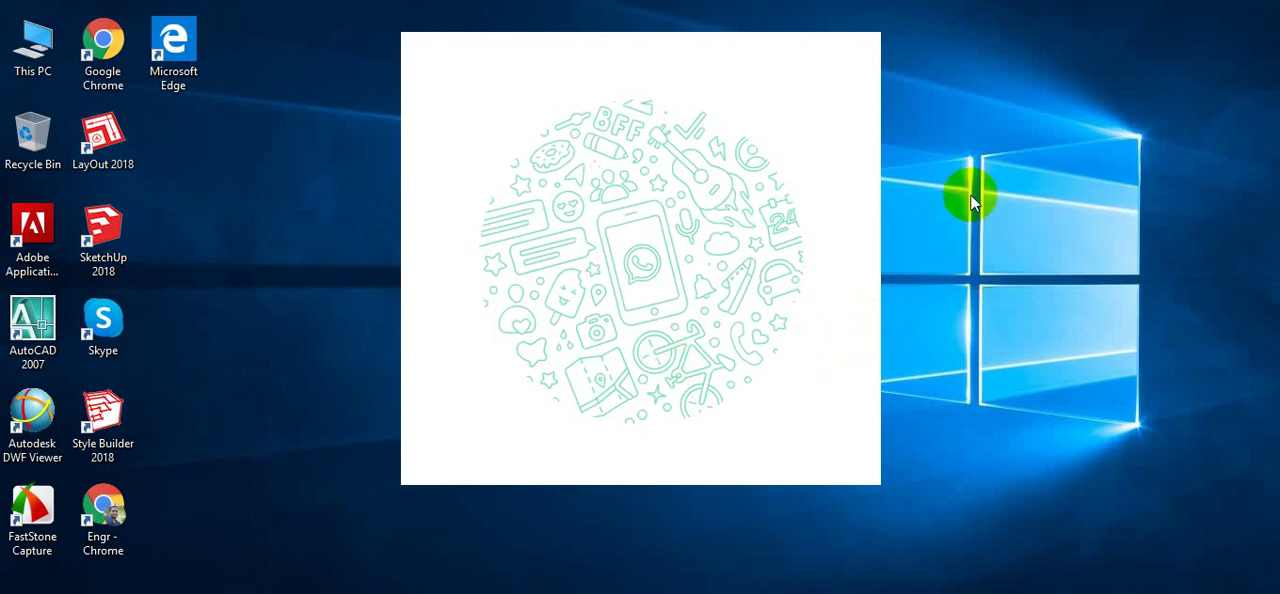
right_click(1027, 130)
left_click(1030, 185)
right_click(1008, 122)
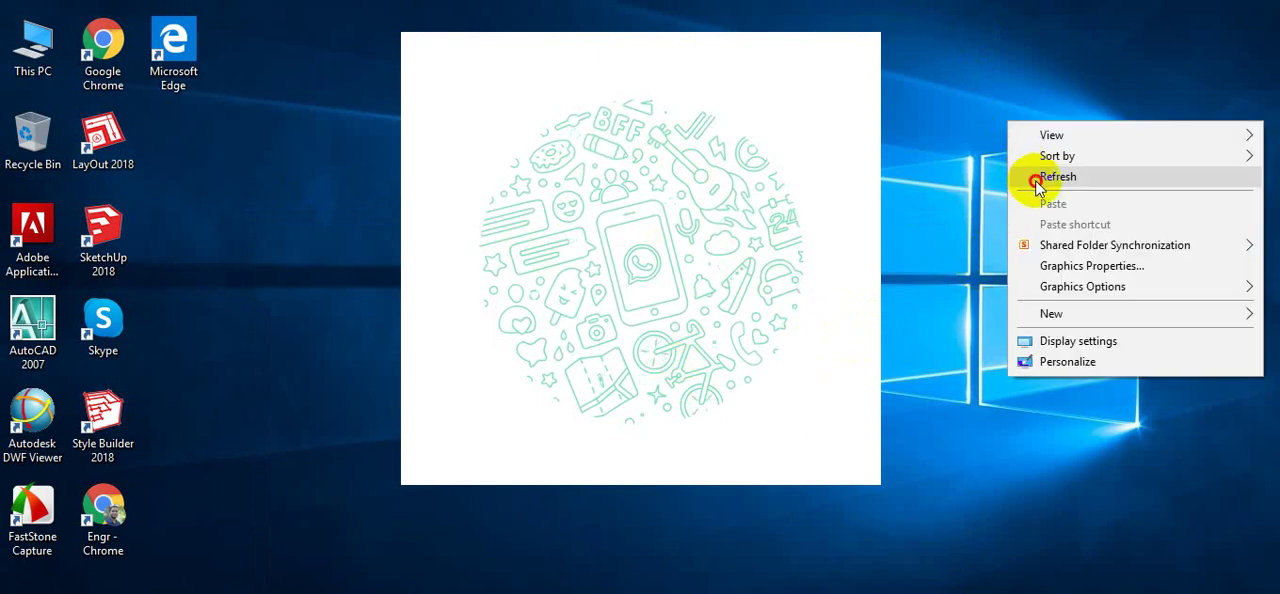
left_click(1035, 180)
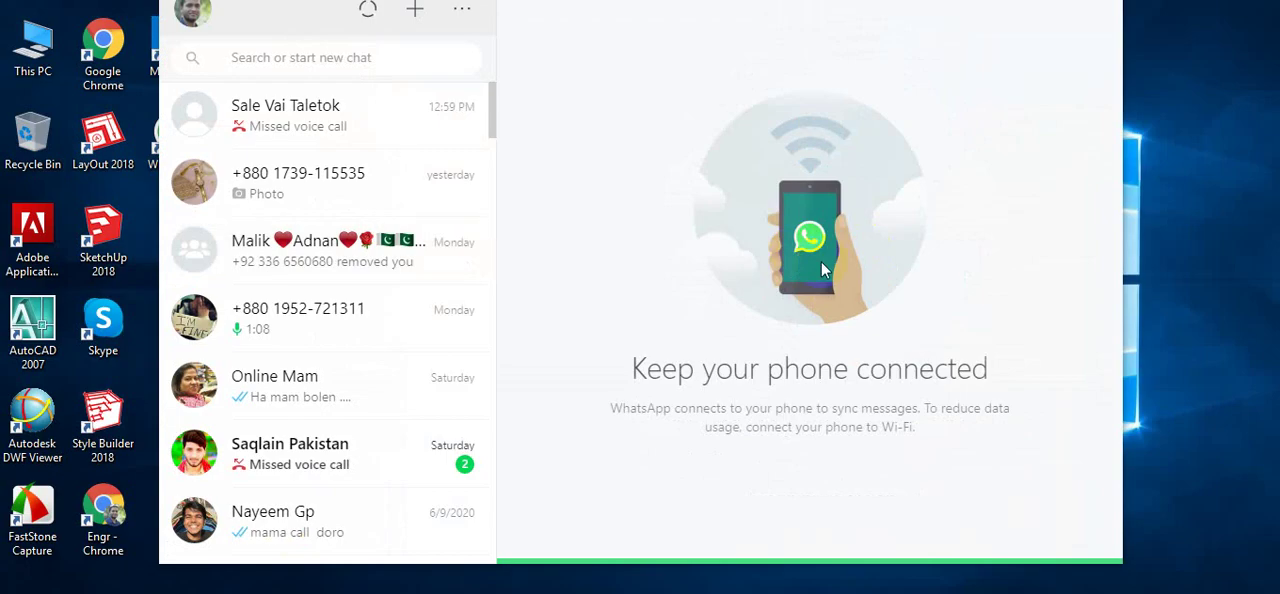
scroll(429, 405, "down", 5)
scroll(380, 451, "down", 5)
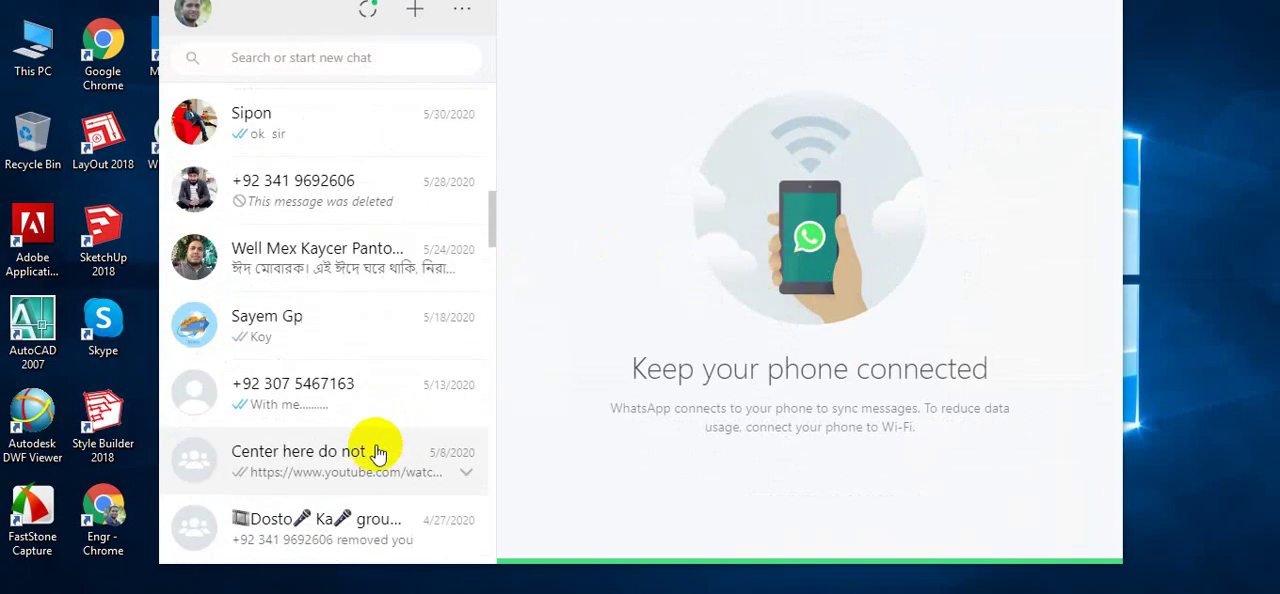
scroll(337, 446, "down", 5)
scroll(343, 415, "up", 10)
scroll(343, 415, "up", 10)
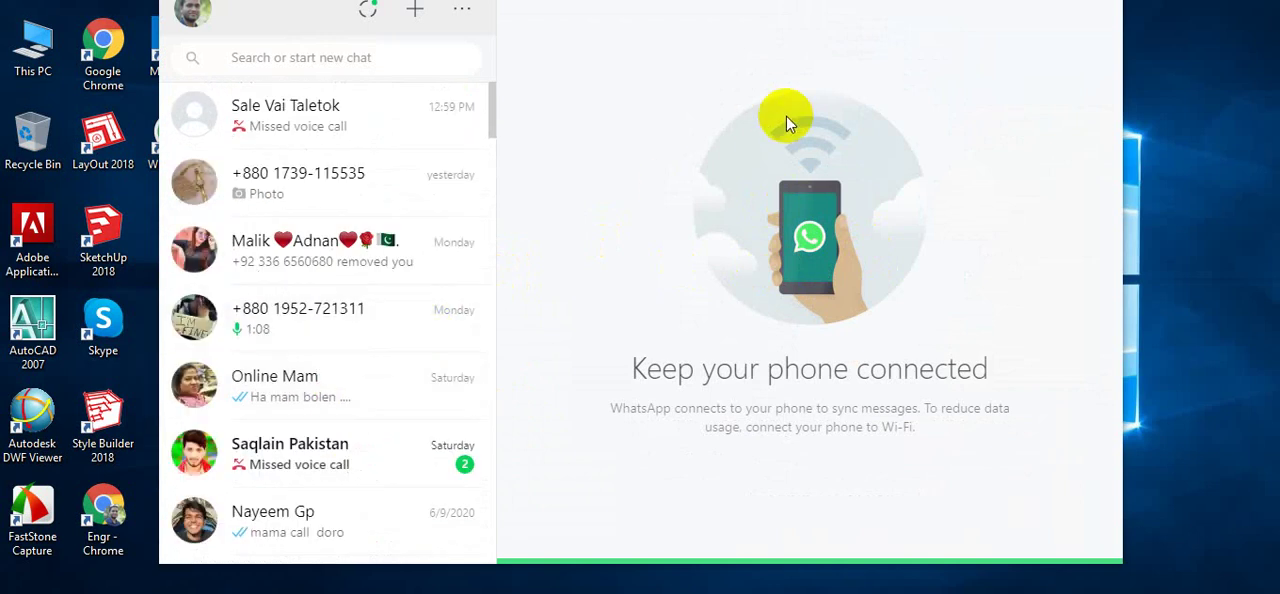
Maximize WhatsApp with Win+Up and open the top chat showing the missed voice call.
key("super+Up")
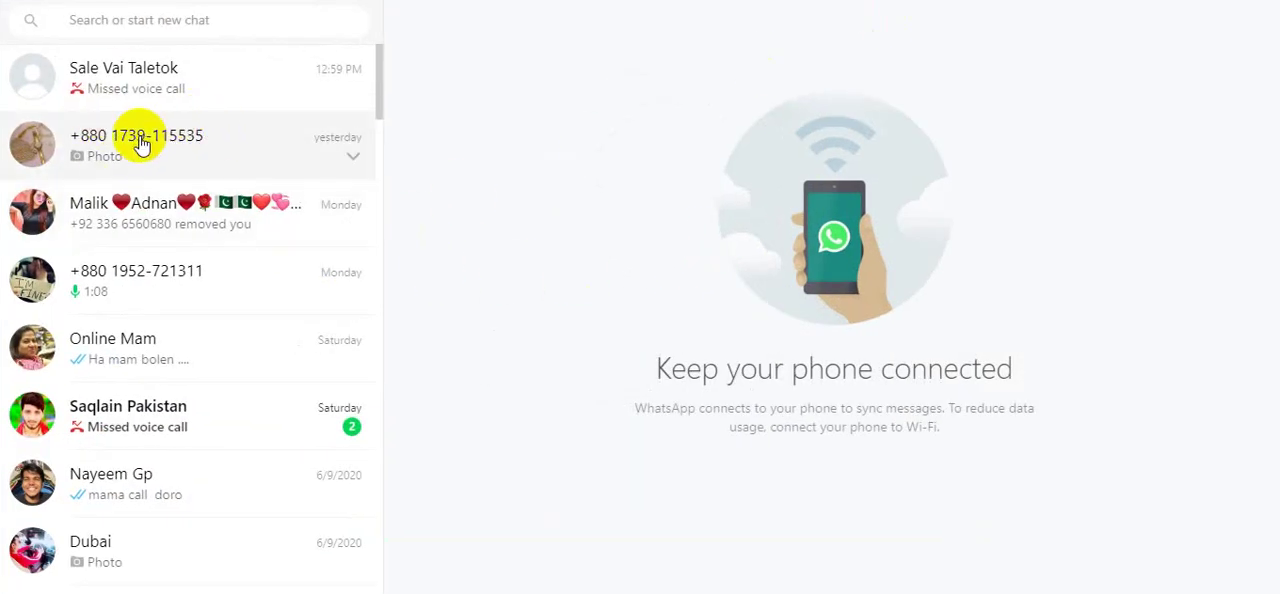
left_click(135, 78)
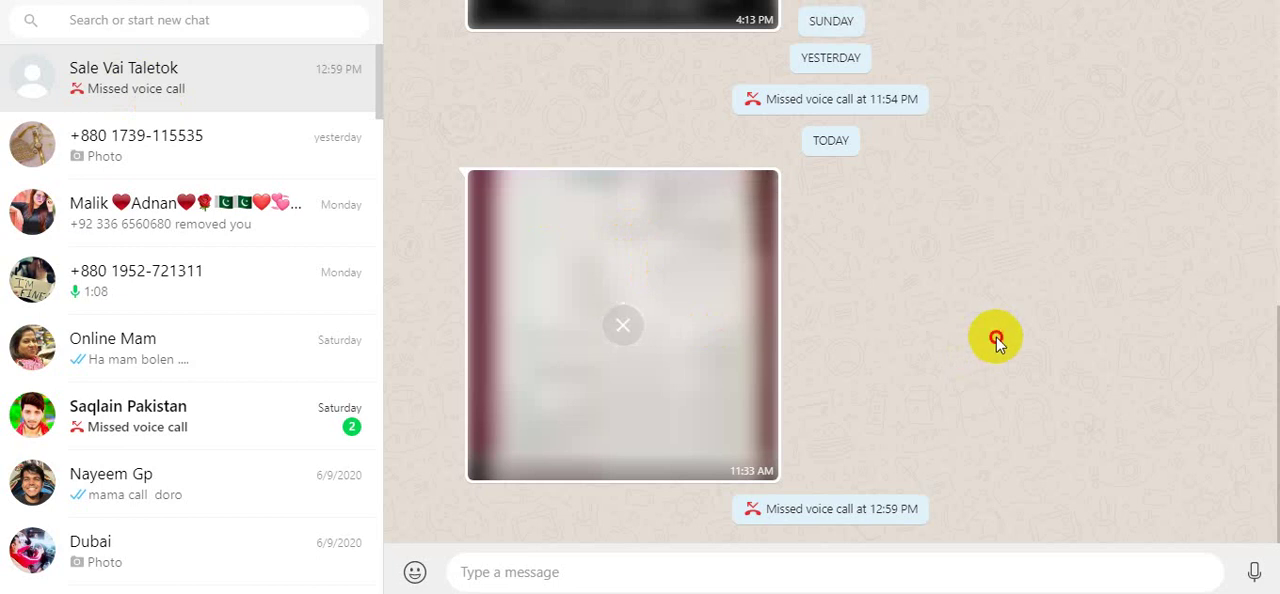
mouse_move(622, 325)
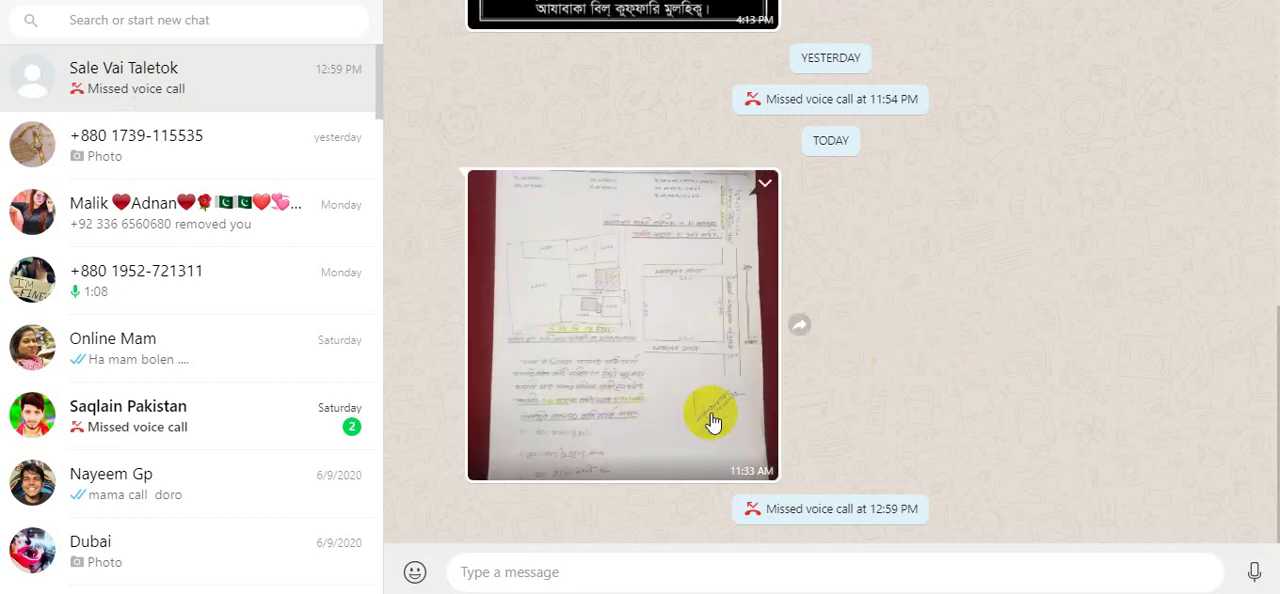
scroll(705, 400, "up", 5)
scroll(694, 408, "down", 4)
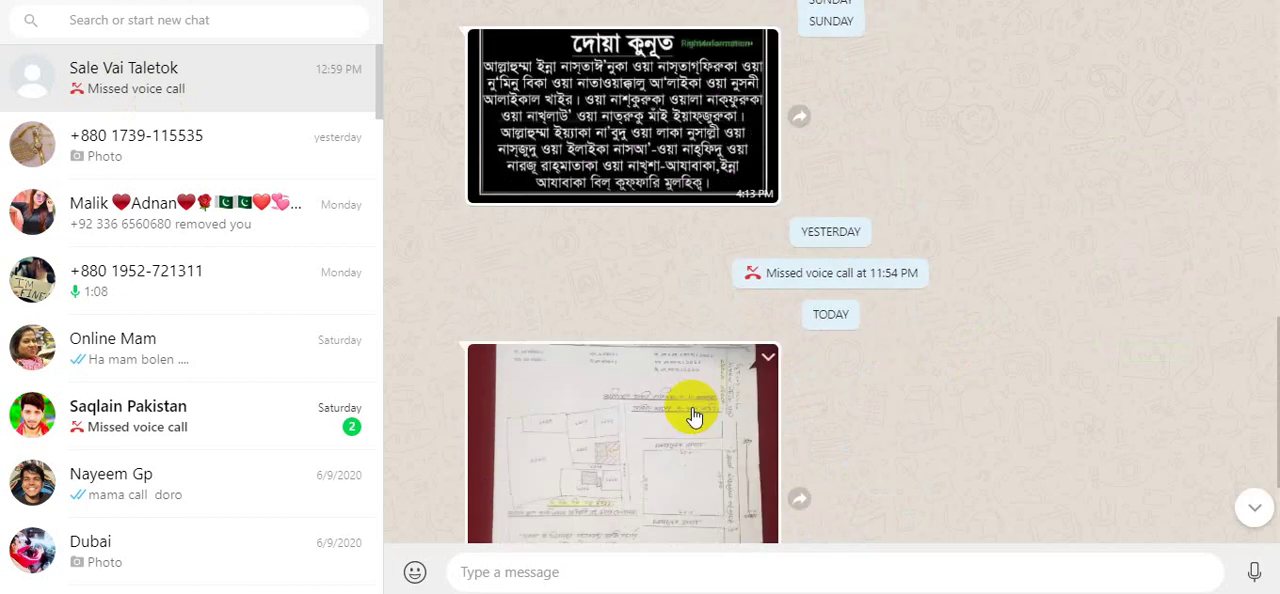
scroll(709, 408, "down", 2)
scroll(895, 390, "up", 2)
scroll(1000, 300, "up", 5)
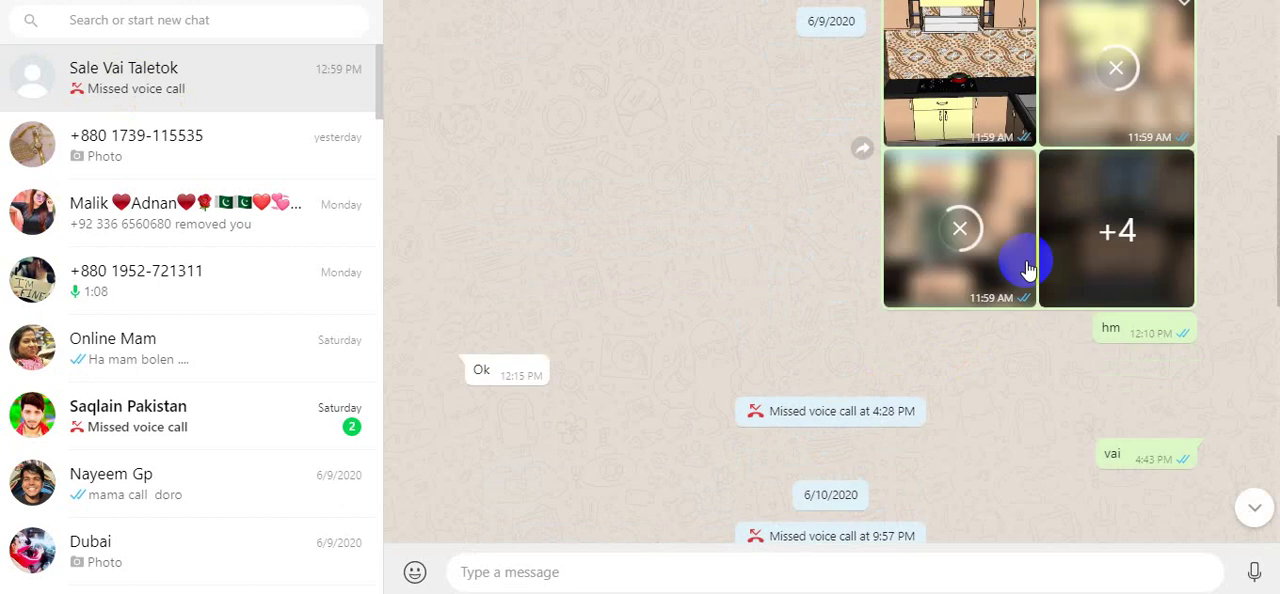
scroll(1025, 300, "up", 3)
scroll(1022, 352, "up", 2)
scroll(1022, 348, "up", 2)
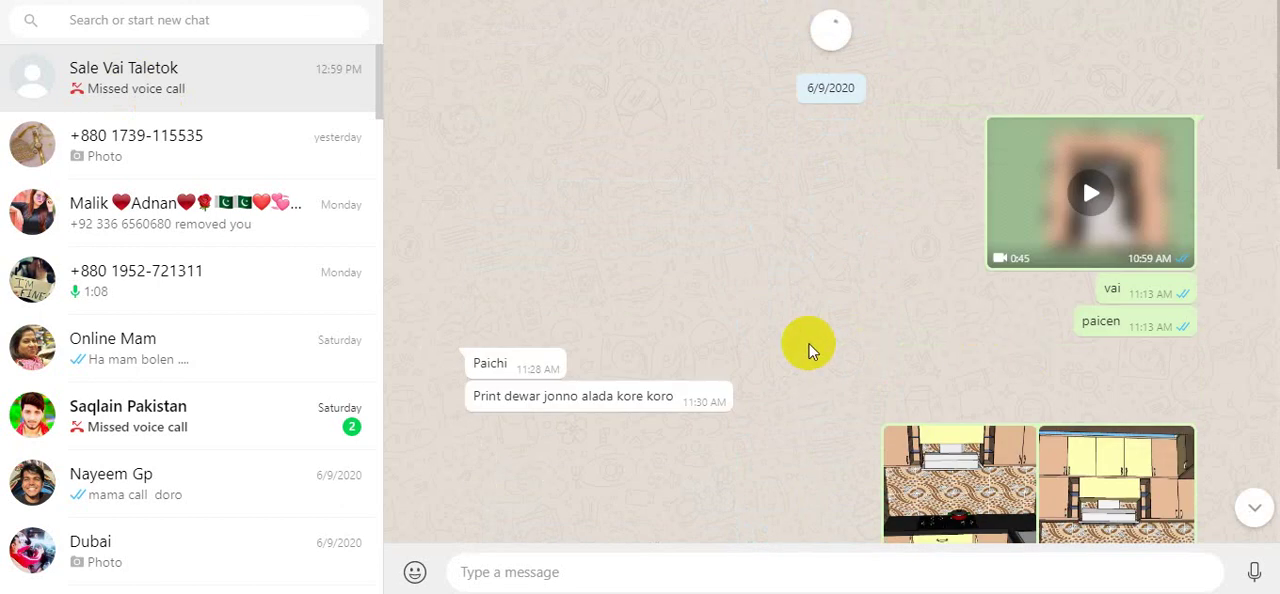
scroll(563, 424, "down", 5)
scroll(570, 424, "down", 5)
scroll(630, 418, "down", 3)
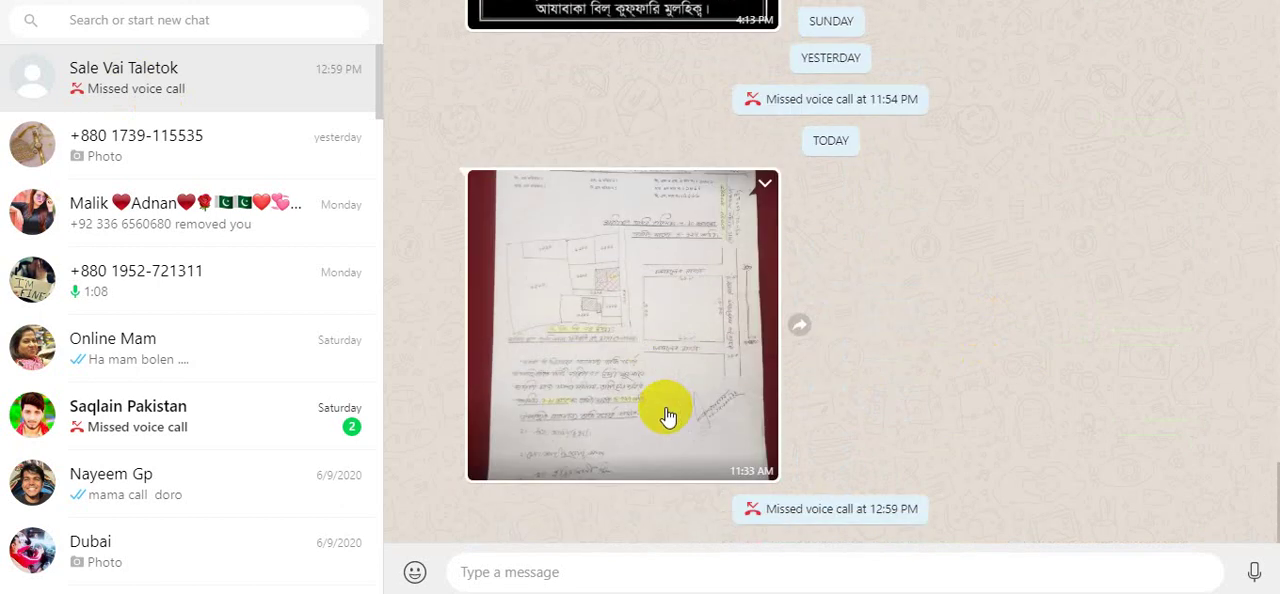
scroll(676, 410, "up", 3)
scroll(684, 414, "down", 1)
scroll(684, 414, "down", 3)
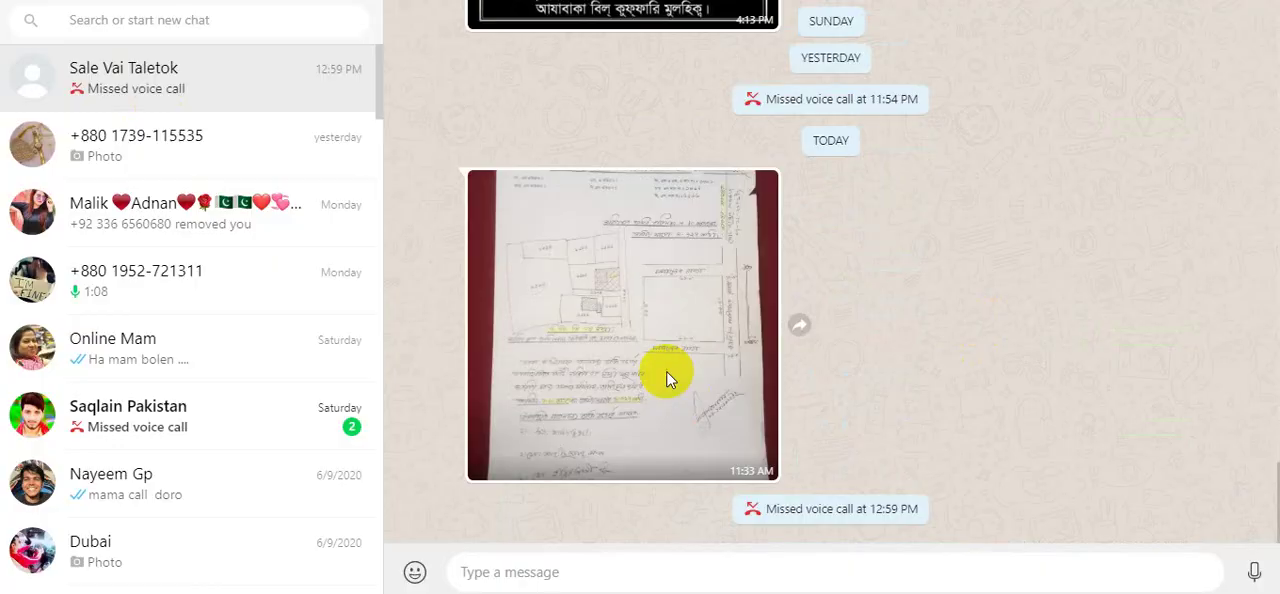
Open today's 11:33 AM site plan photo in the media viewer.
left_click(666, 373)
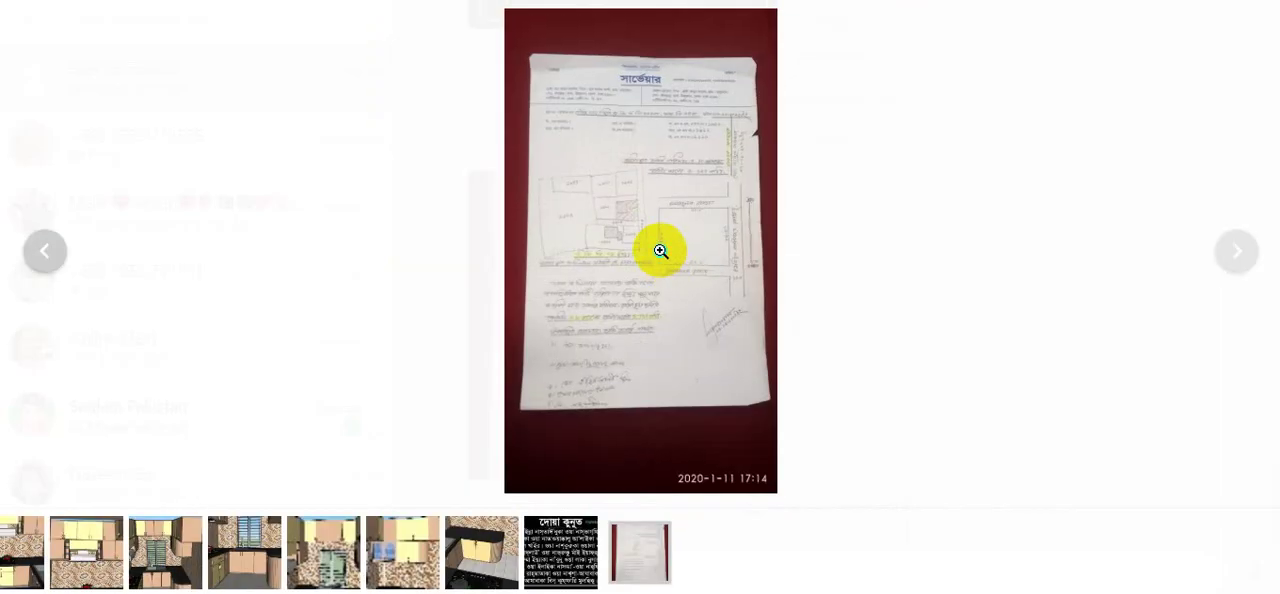
Save the site plan photo as a jpeg with Save As, then exit the viewer.
right_click(662, 254)
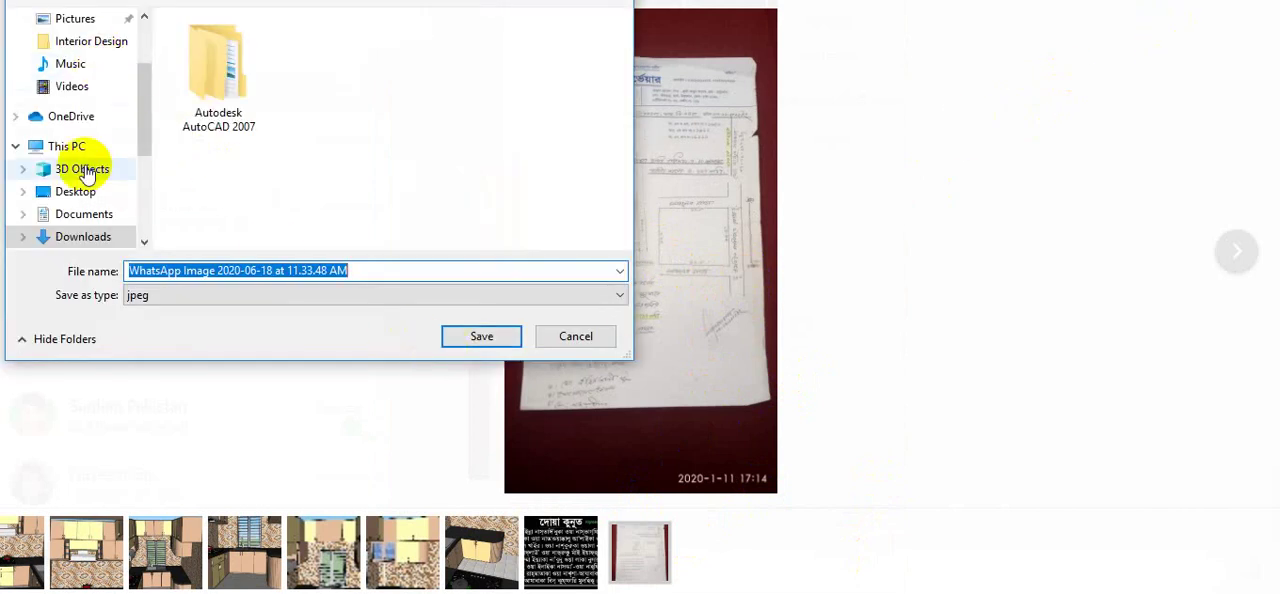
left_click(468, 336)
key("Escape")
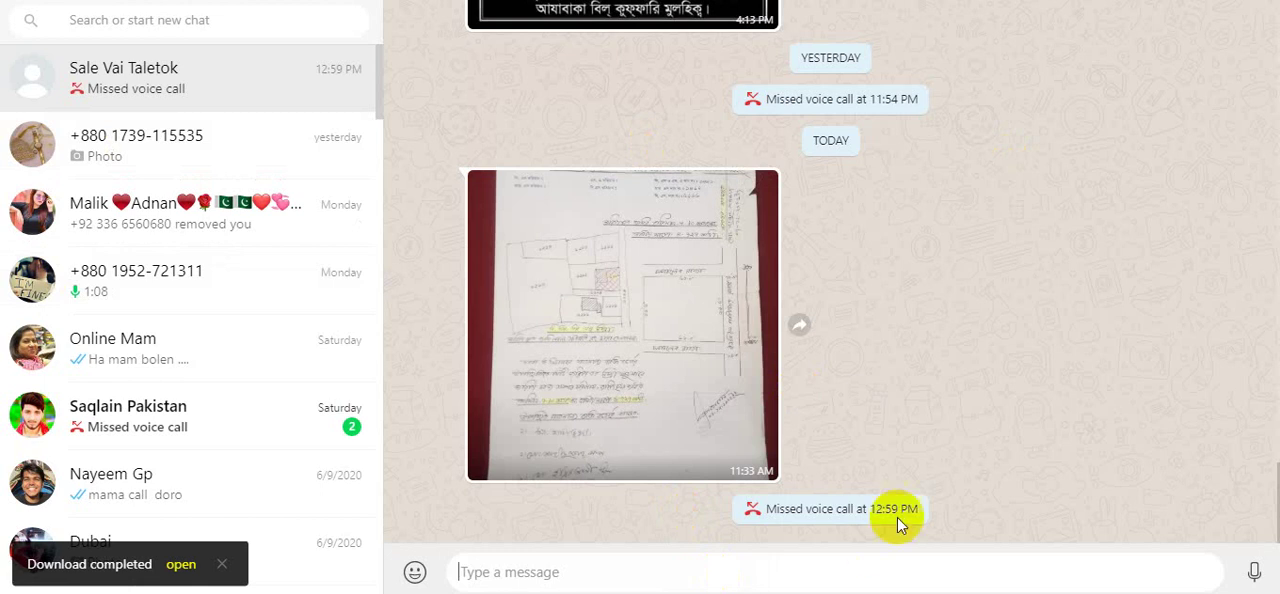
scroll(559, 350, "up", 3)
scroll(580, 350, "up", 5)
scroll(590, 352, "down", 1)
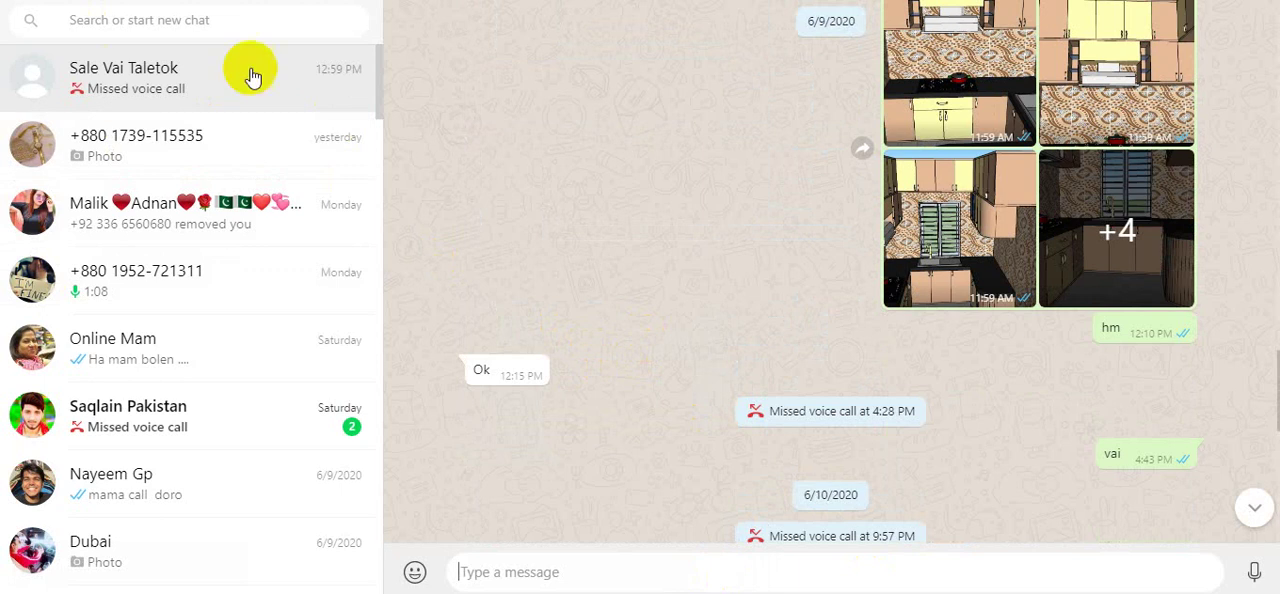
scroll(700, 370, "down", 4)
scroll(900, 400, "down", 4)
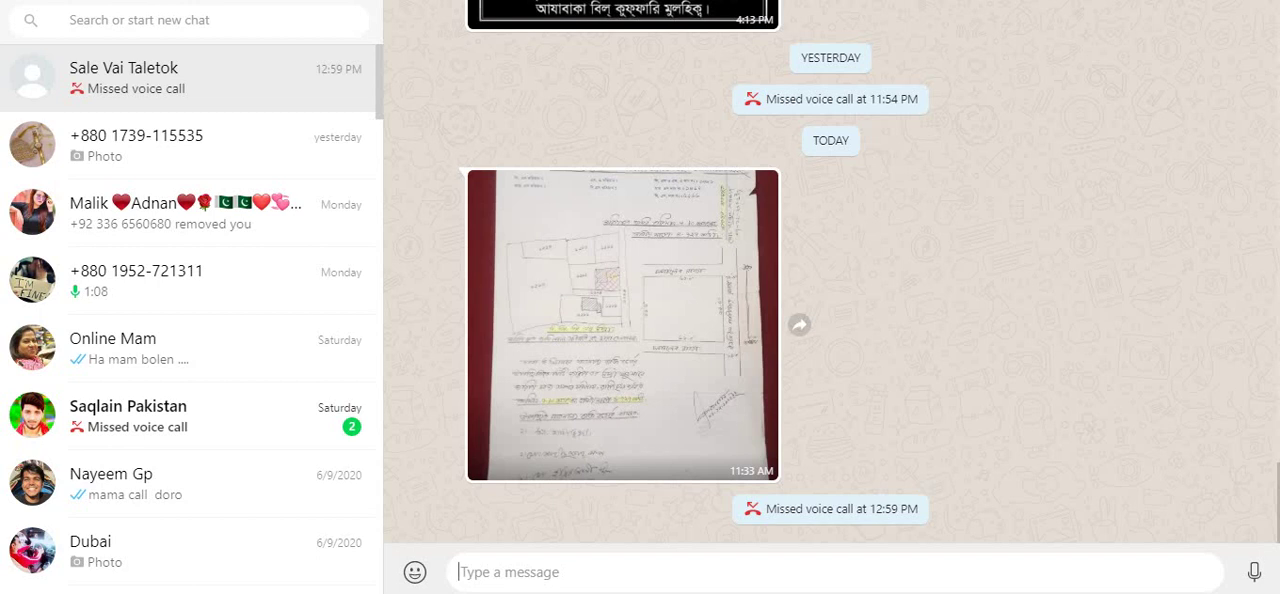
Expand the taskbar's hidden-icons tray while the chat stays on the plan photo.
left_click(1128, 585)
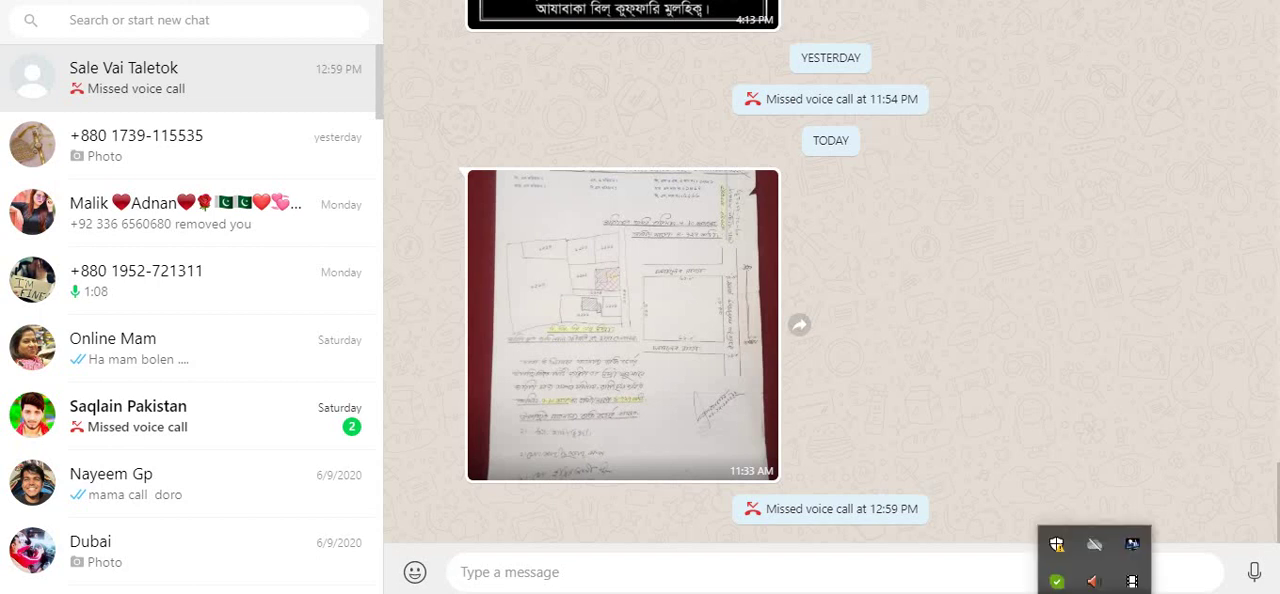